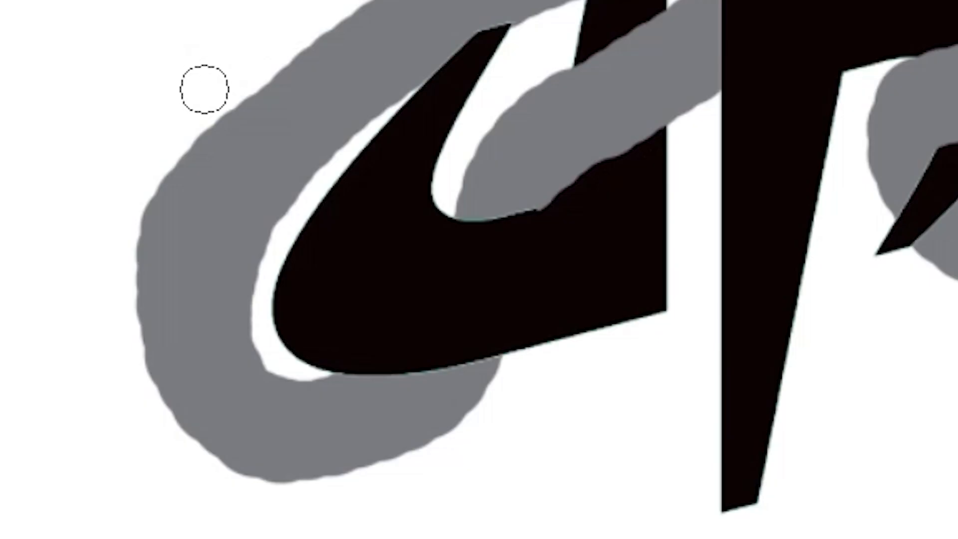
Step: Trim and smooth the rough outer edges of the grey snake body around the dp letters
mouse_move(203, 90)
mouse_down()
mouse_move(150, 176)
mouse_move(118, 297)
mouse_up()
drag(460, 387, 569, 426)
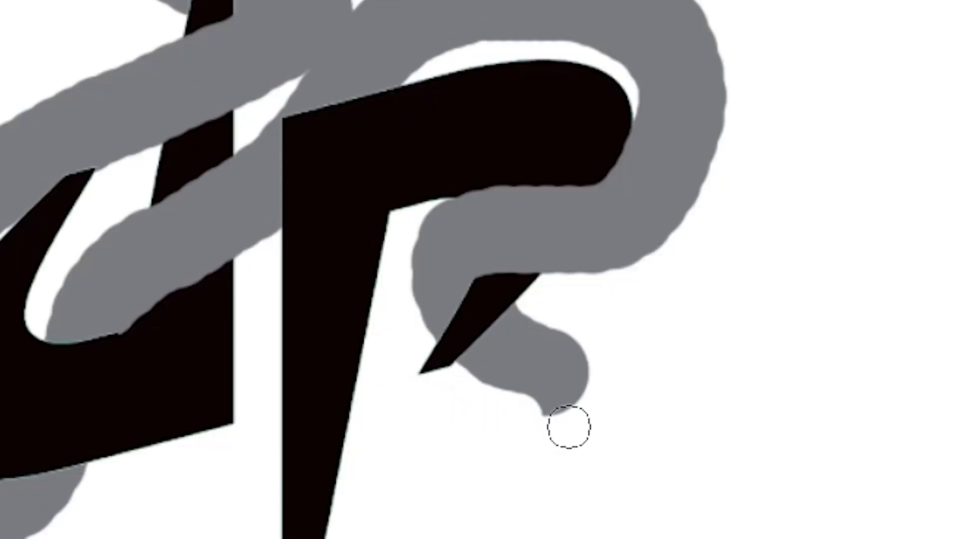
drag(534, 304, 573, 343)
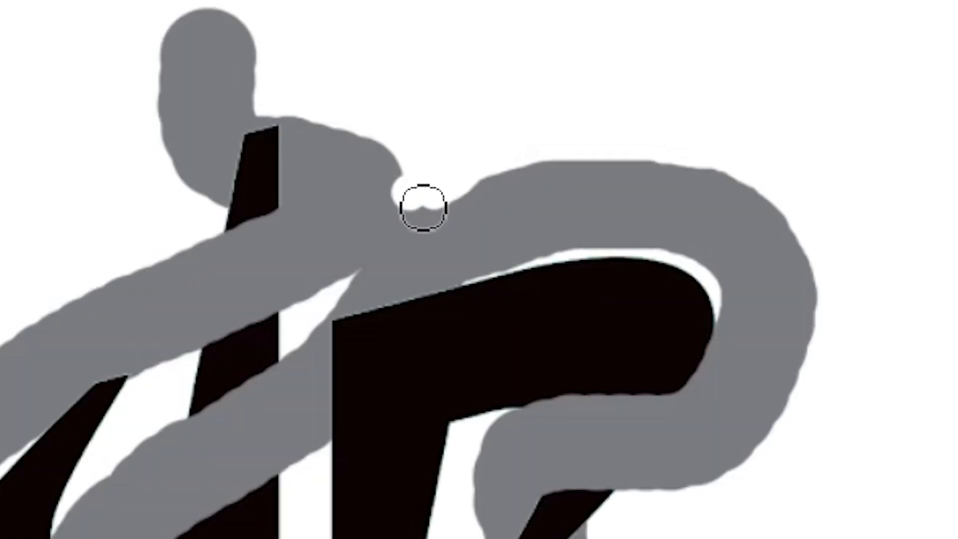
drag(422, 207, 322, 304)
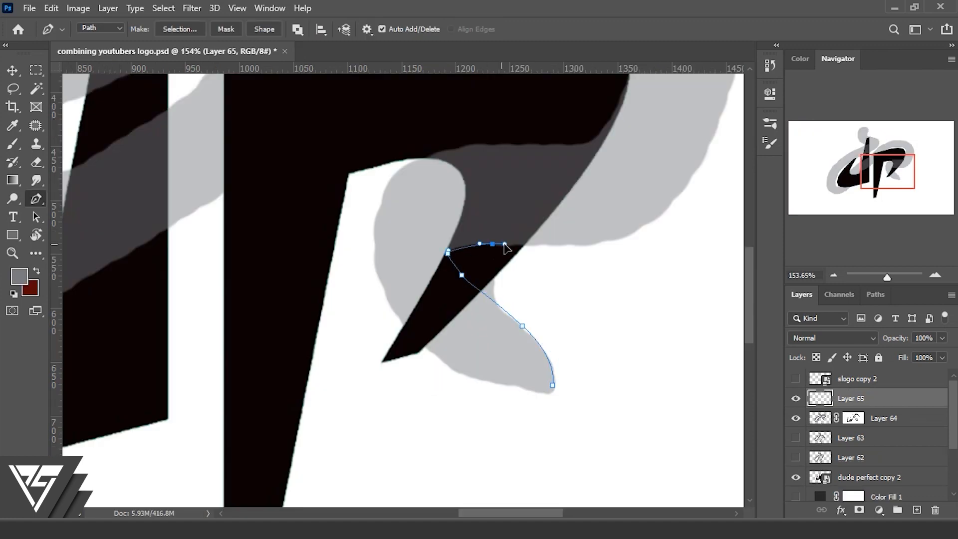
Step: Trace a smooth pen path around the grey snake body, from the tail around the P curve and down the diagonal section
drag(505, 244, 516, 246)
drag(630, 231, 657, 213)
drag(689, 160, 549, 262)
drag(587, 203, 598, 130)
drag(615, 184, 652, 312)
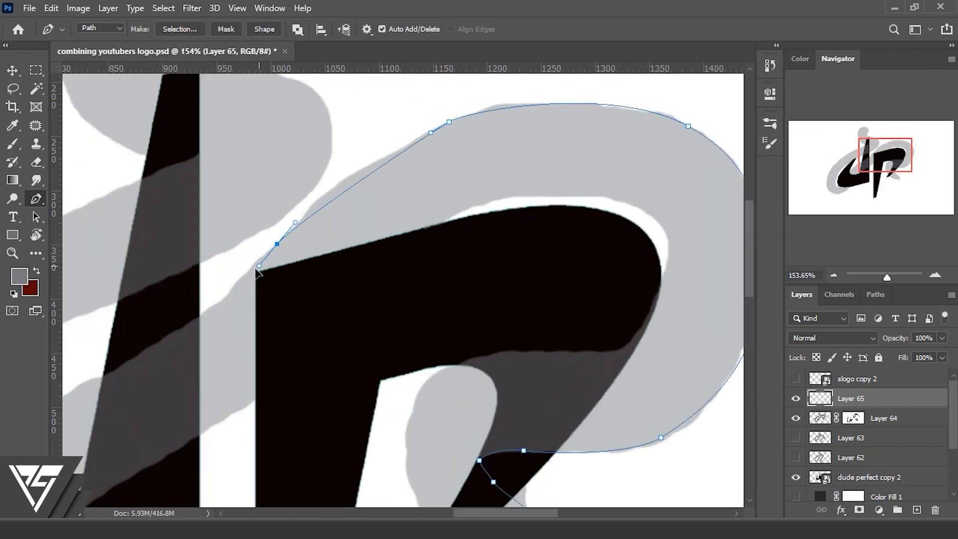
click(229, 297)
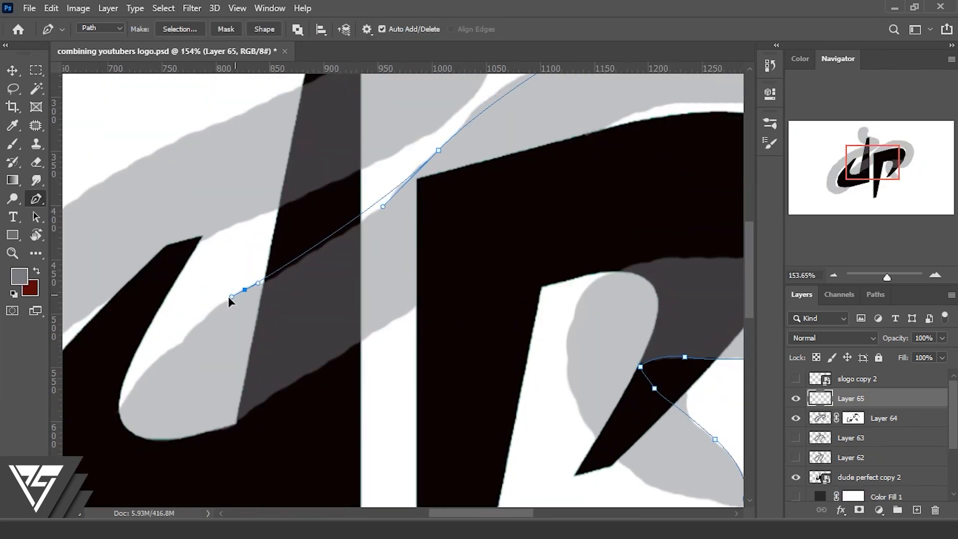
drag(229, 296, 329, 323)
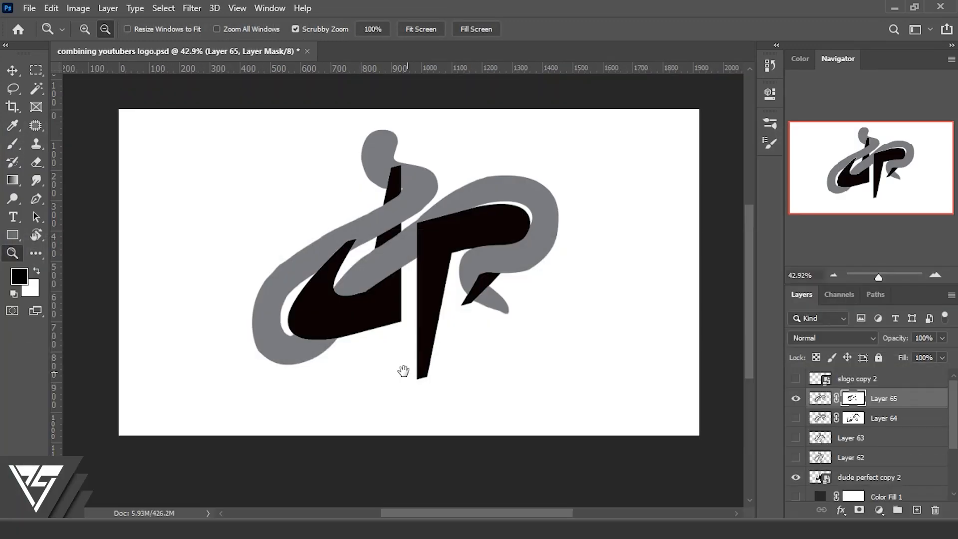
Step: Outline the inner belly strip of the snake around the P curve and fill it with lighter grey
drag(407, 371, 403, 371)
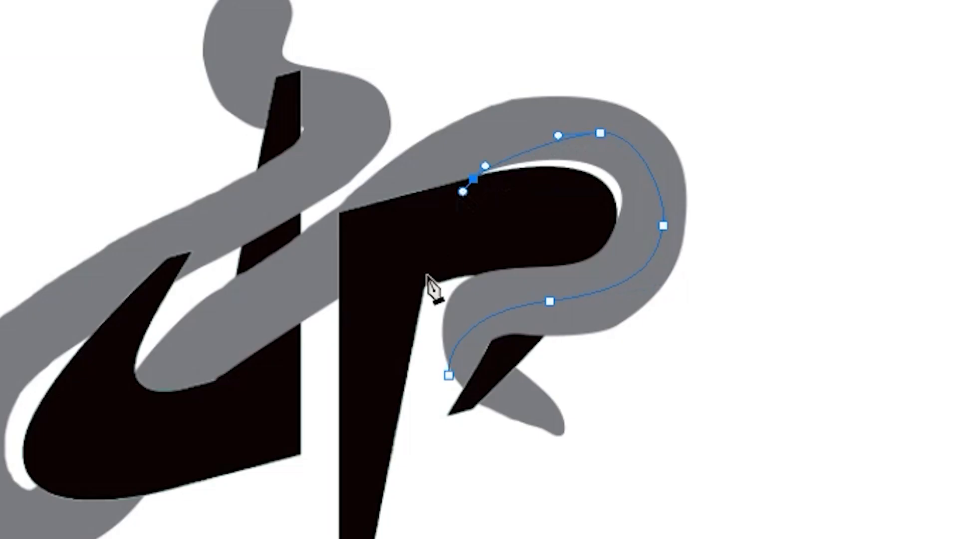
click(412, 345)
key(ctrl+Return)
key(alt+BackSpace)
key(ctrl+d)
Step: Trace the belly areas along the snake's diagonal section and around the d curve, turning each path into a selection
drag(408, 459, 480, 435)
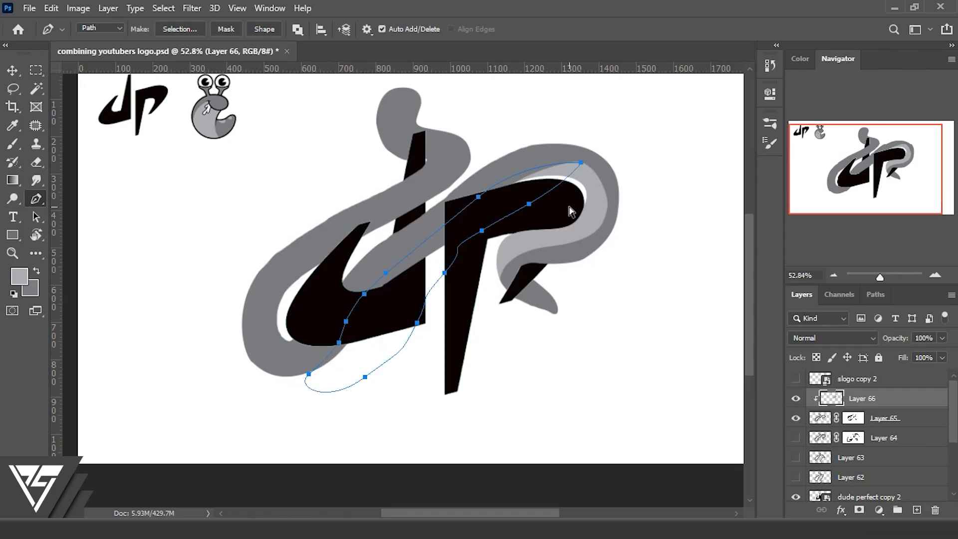
key(ctrl+Return)
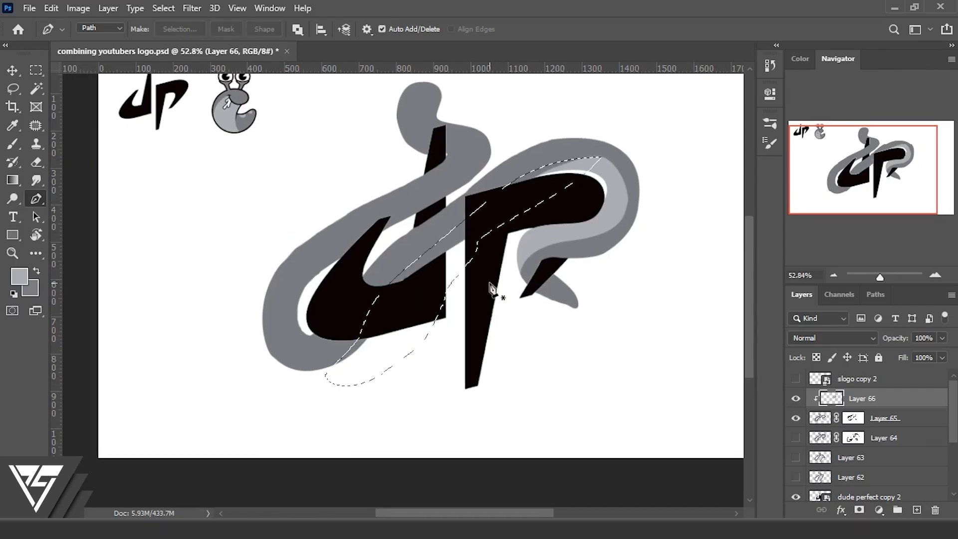
key(d)
key(ctrl+d)
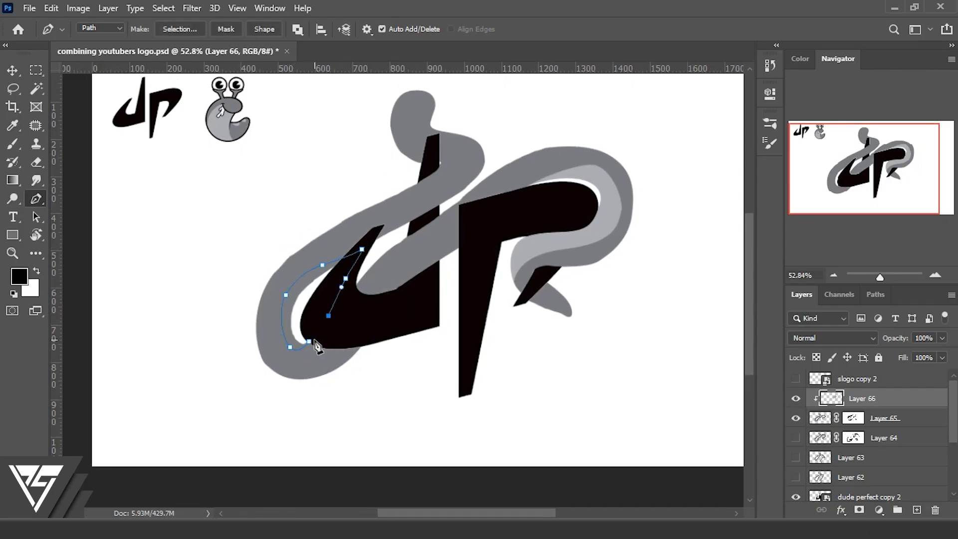
key(ctrl+Return)
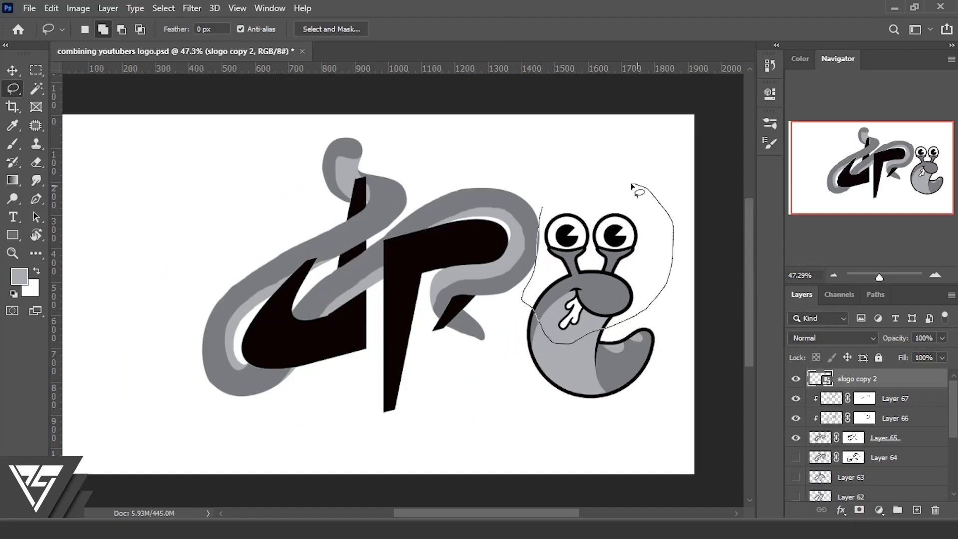
Step: Copy the lassoed slug head to its own layer and hide the slogo copy 2 layer
key(ctrl+j)
click(796, 398)
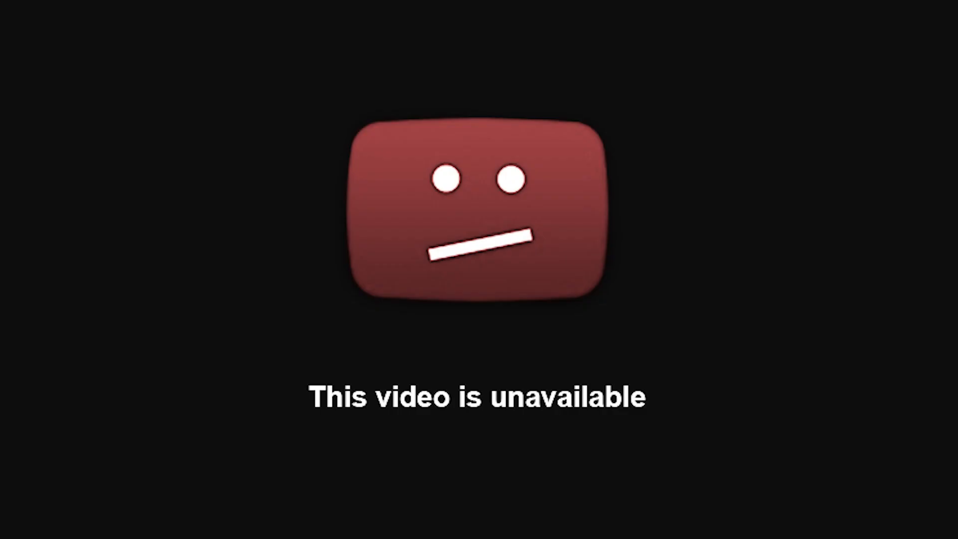
Step: Paint the neck light grey to blend the slug head into the snake, and add a stroke outline to the body
click(246, 204)
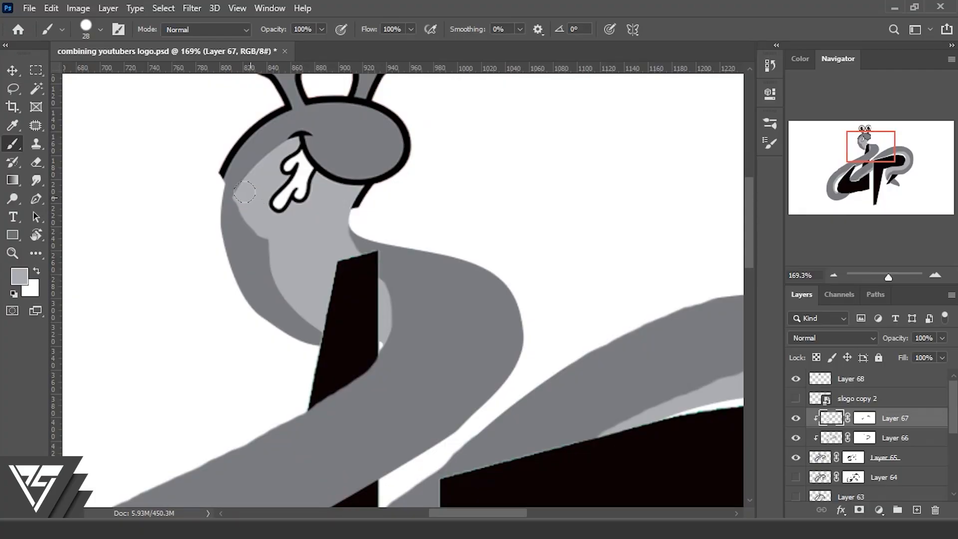
mouse_move(236, 221)
mouse_down()
mouse_move(253, 300)
mouse_move(299, 344)
mouse_up()
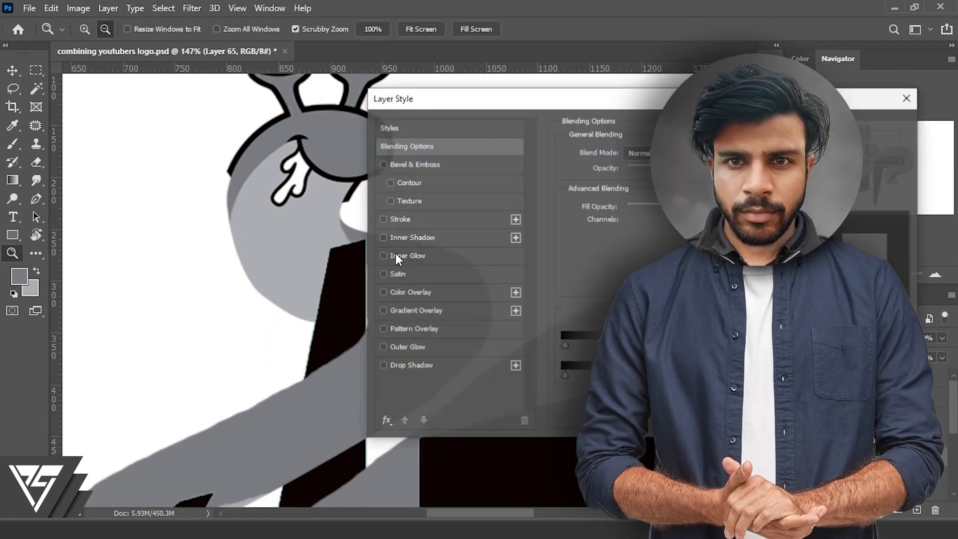
click(521, 195)
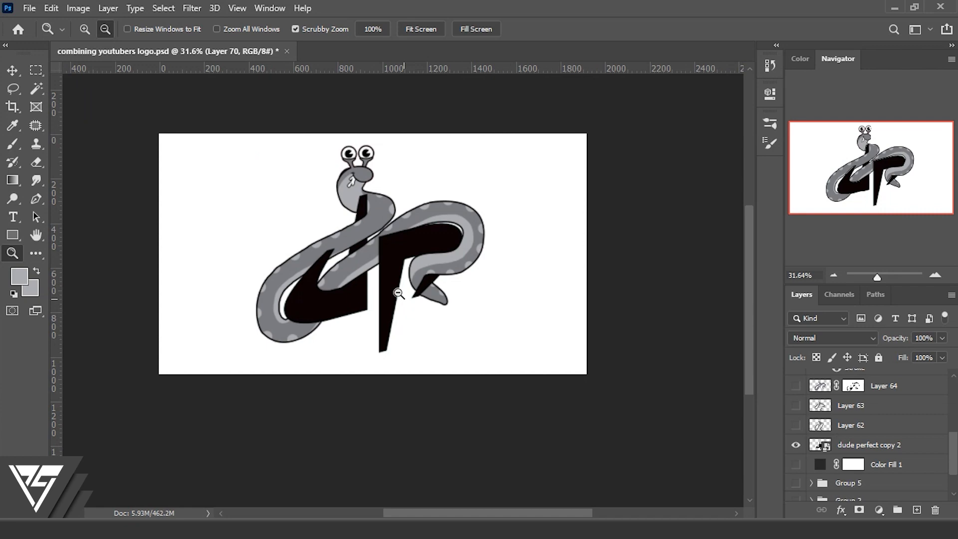
Step: Paint a rounded blue background shape behind the snake and letters on a layer beneath them
drag(392, 280, 454, 344)
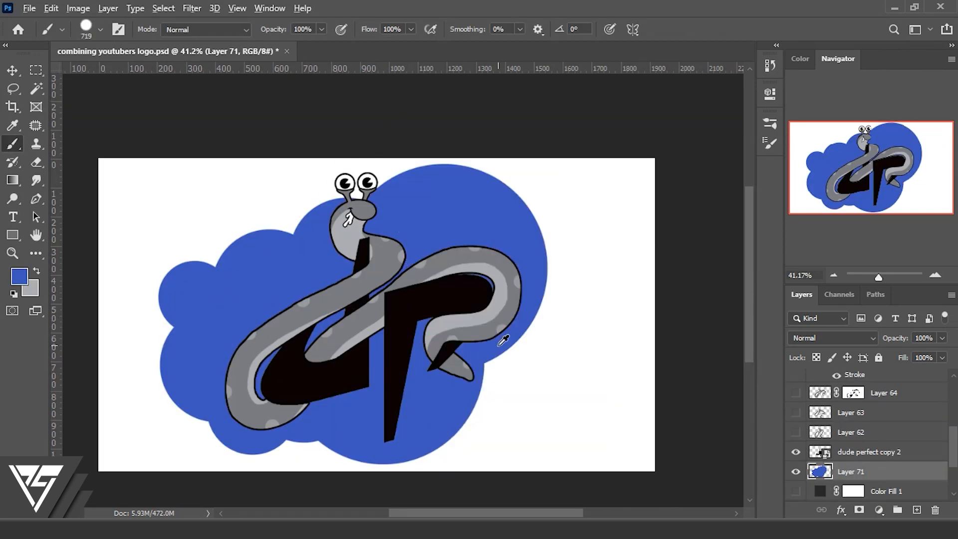
drag(303, 321, 258, 262)
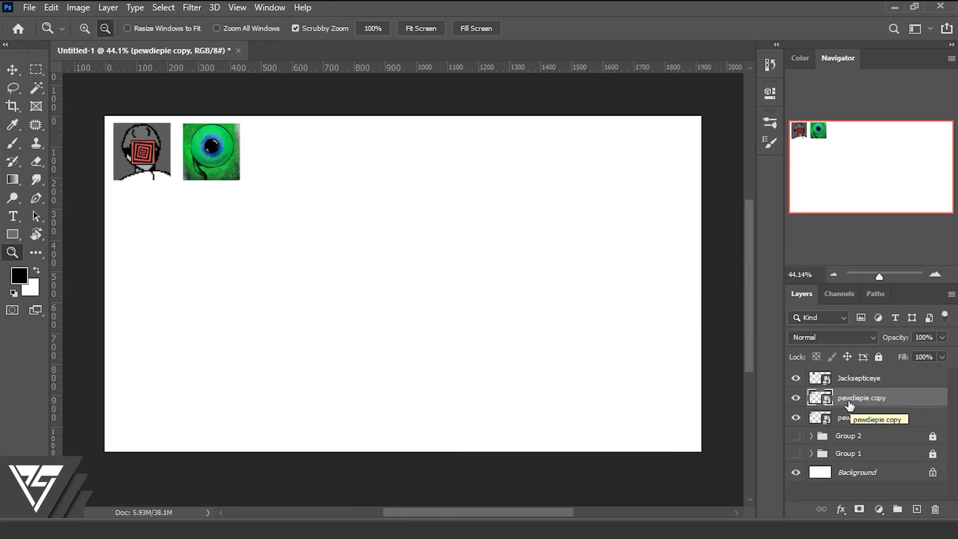
Step: Enlarge the pewdiepie copy picture and place it near the centre of the canvas
key(ctrl+t)
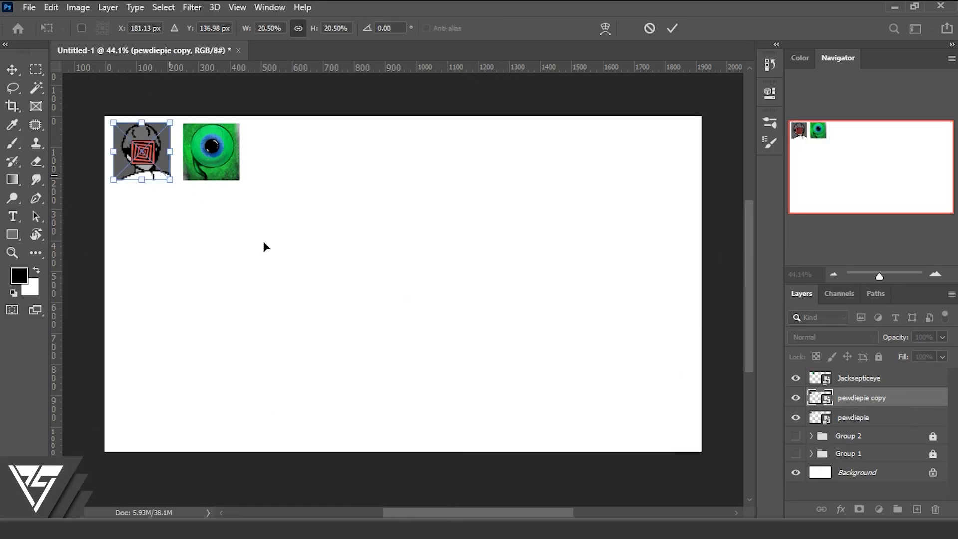
drag(152, 173, 506, 273)
click(672, 28)
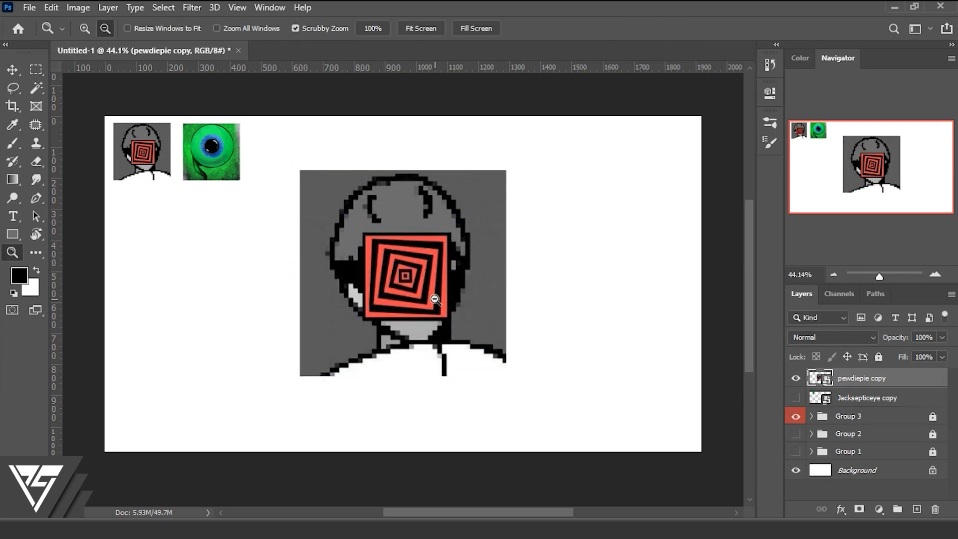
Step: Add a new layer and fill the square spiral face area with solid coral red
drag(473, 310, 479, 311)
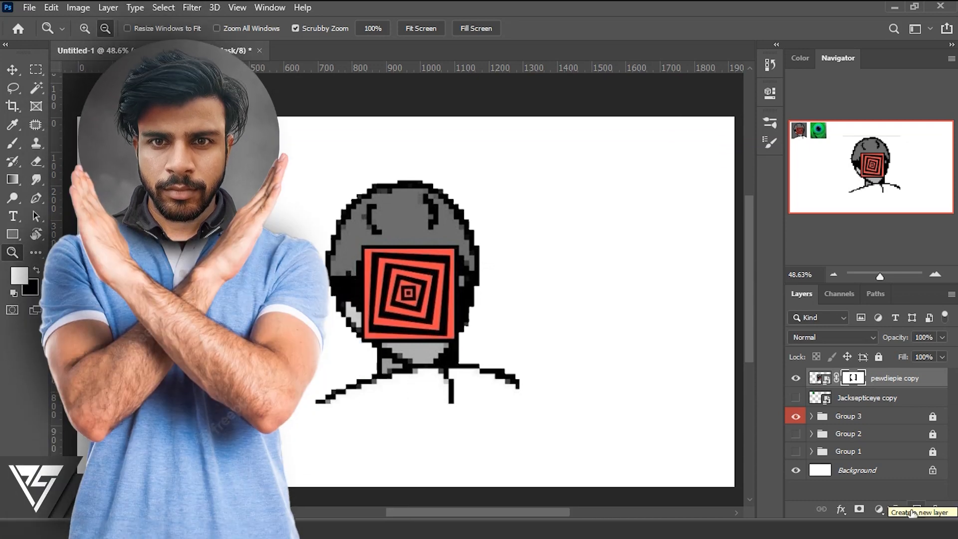
click(915, 509)
key(x)
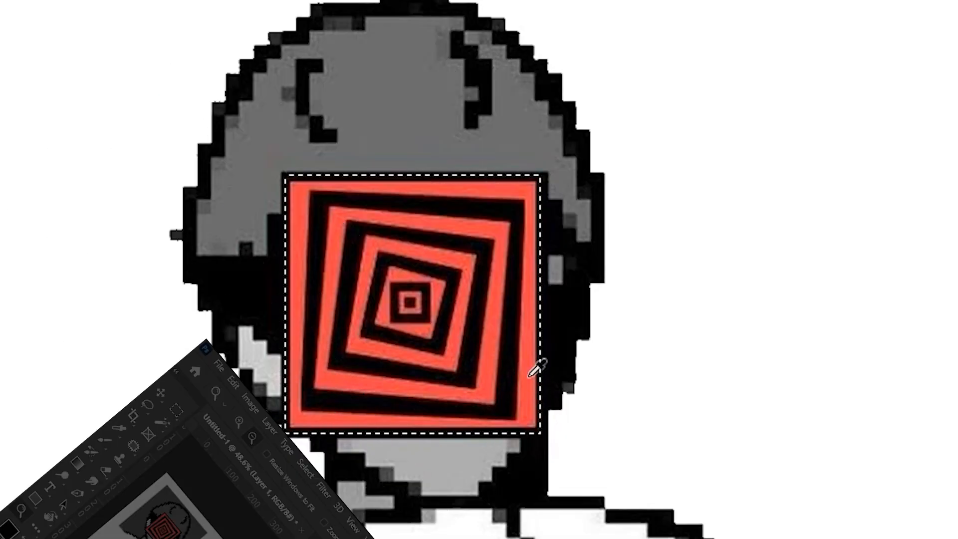
key(alt+BackSpace)
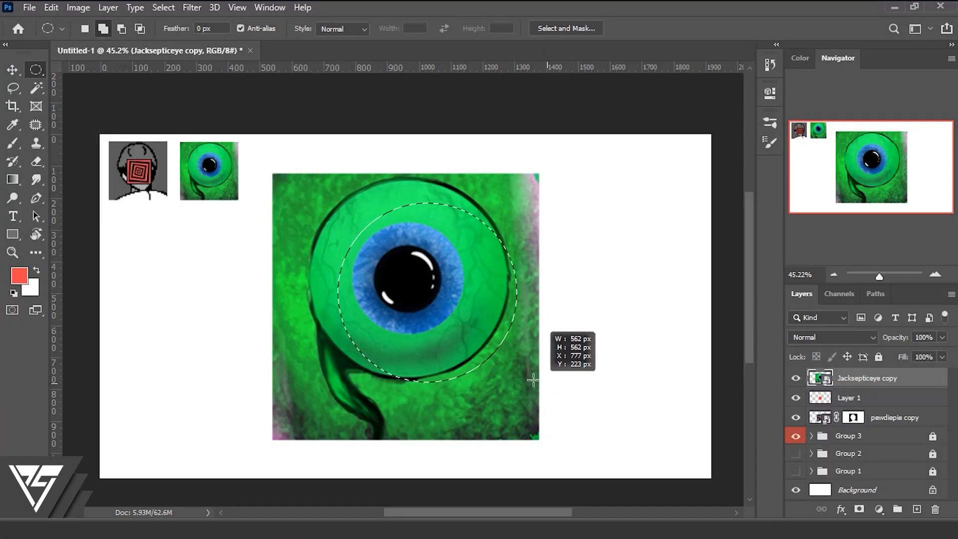
Step: Select the round green eyeball in the Jacksepticeye copy and place its scaled-down cutout at the left side of the head
drag(530, 376, 512, 361)
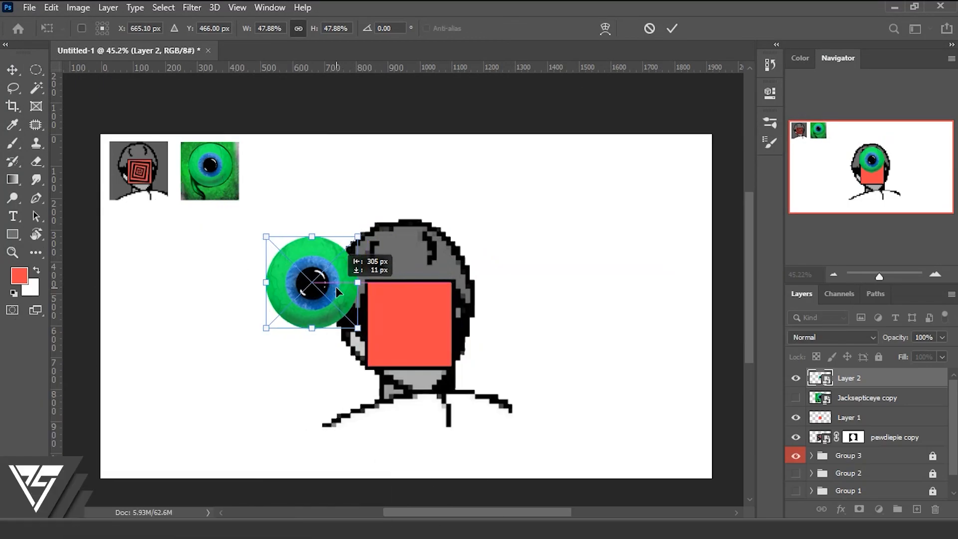
drag(336, 287, 354, 282)
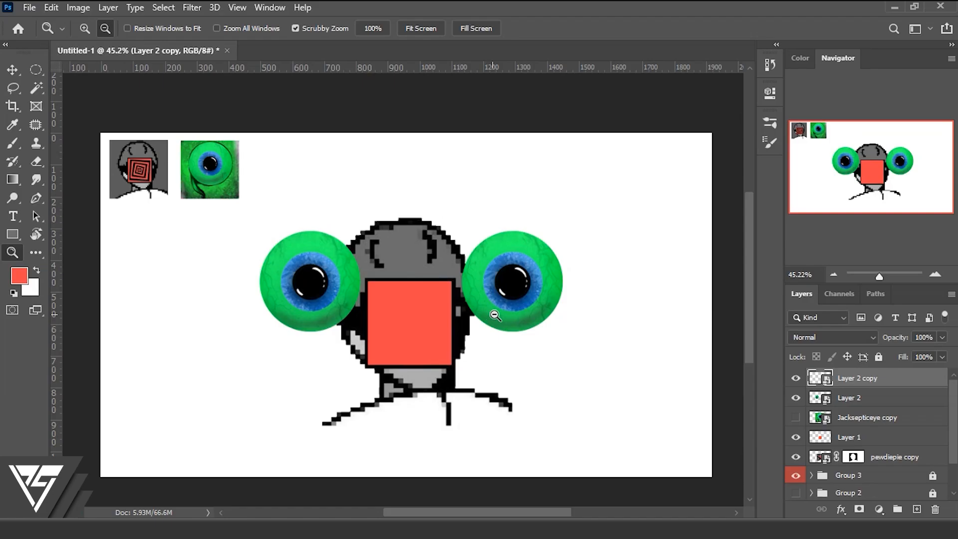
Step: Add a new layer above Jacksepticeye copy and paint a green looping stalk from the right eyeball onto the red face
alt+click(495, 319)
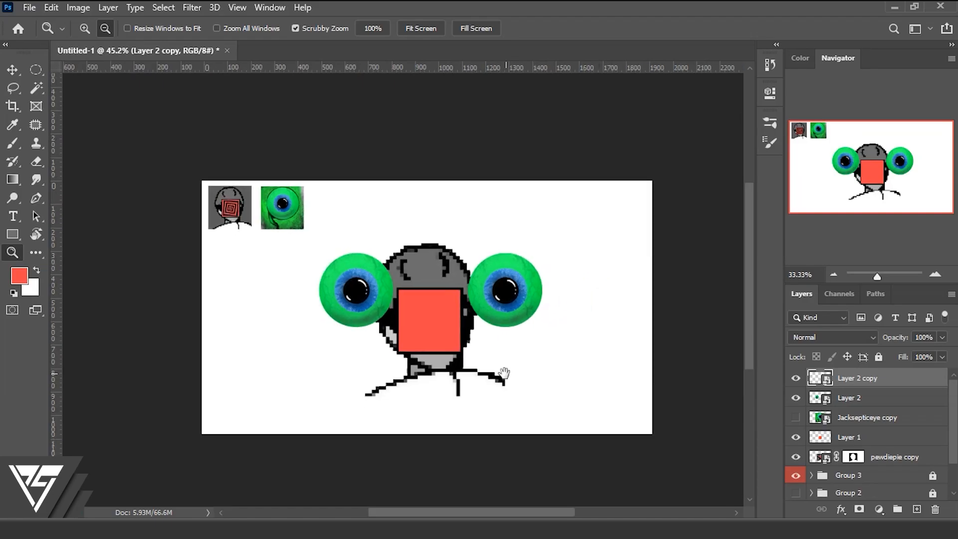
drag(506, 330, 514, 332)
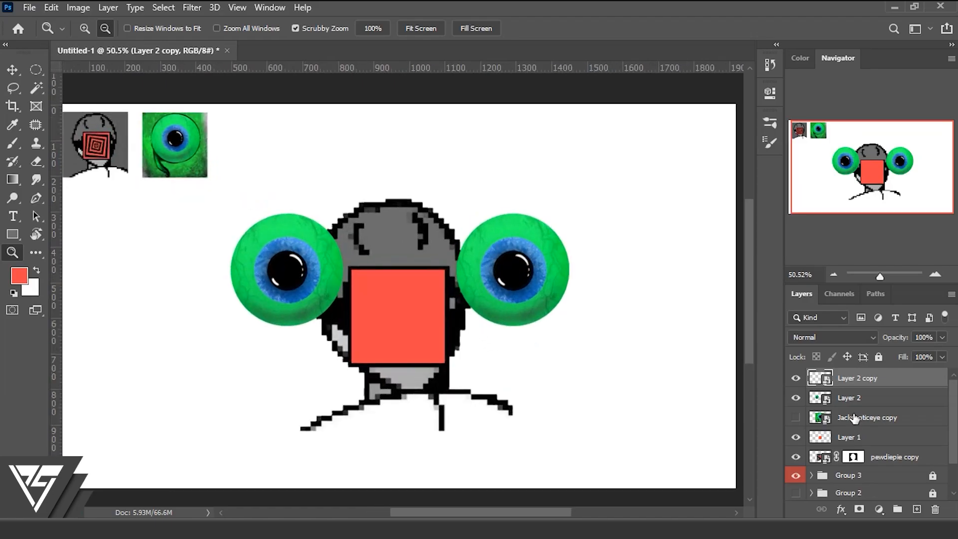
click(890, 424)
click(916, 510)
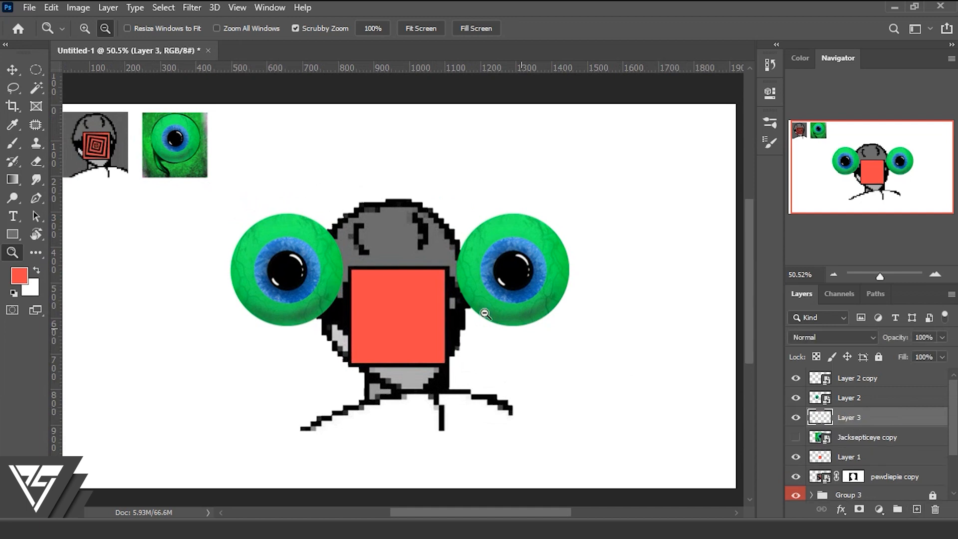
mouse_move(547, 284)
mouse_down()
mouse_move(564, 258)
mouse_move(709, 320)
mouse_up()
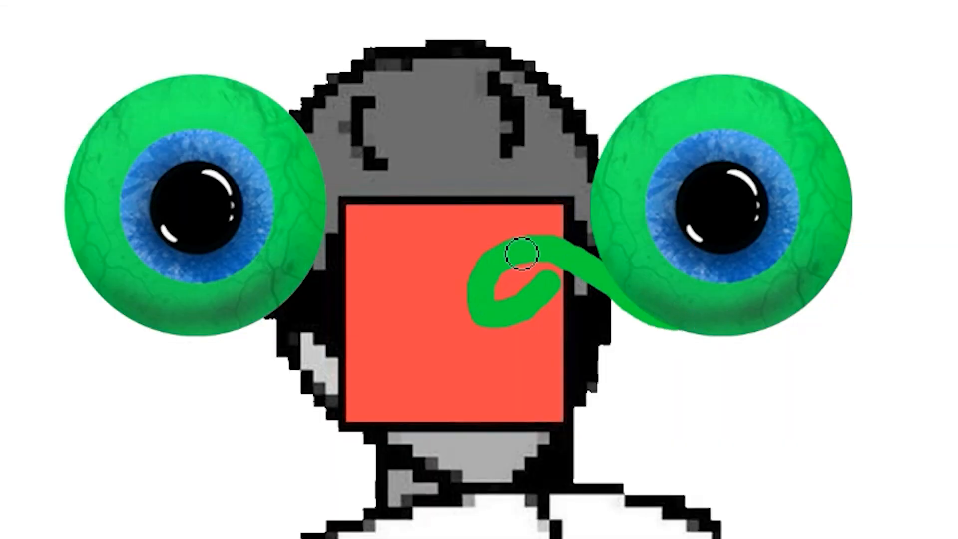
mouse_move(522, 254)
mouse_down()
mouse_move(566, 219)
mouse_move(611, 141)
mouse_up()
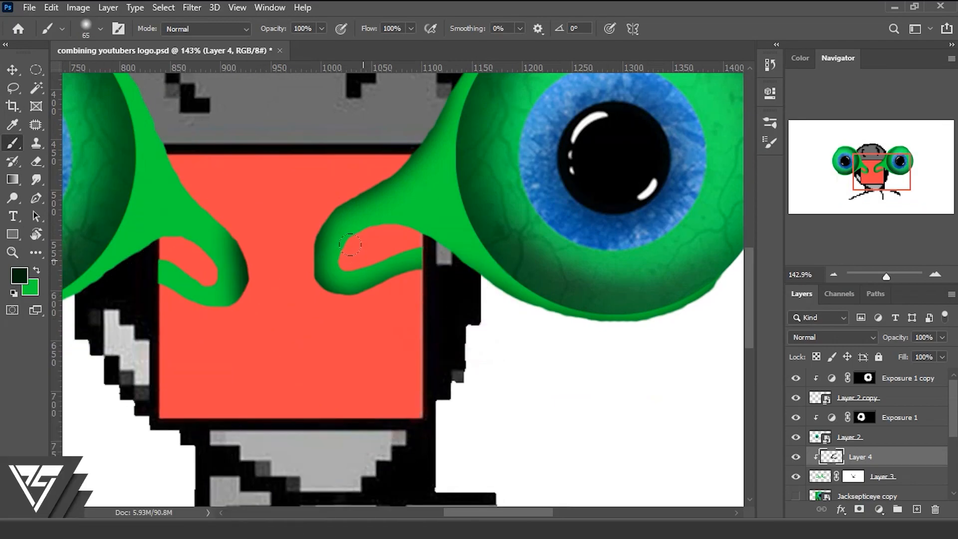
Step: Shade the lower edge and inner loop of the right eye stalk with dark green
drag(344, 266, 395, 245)
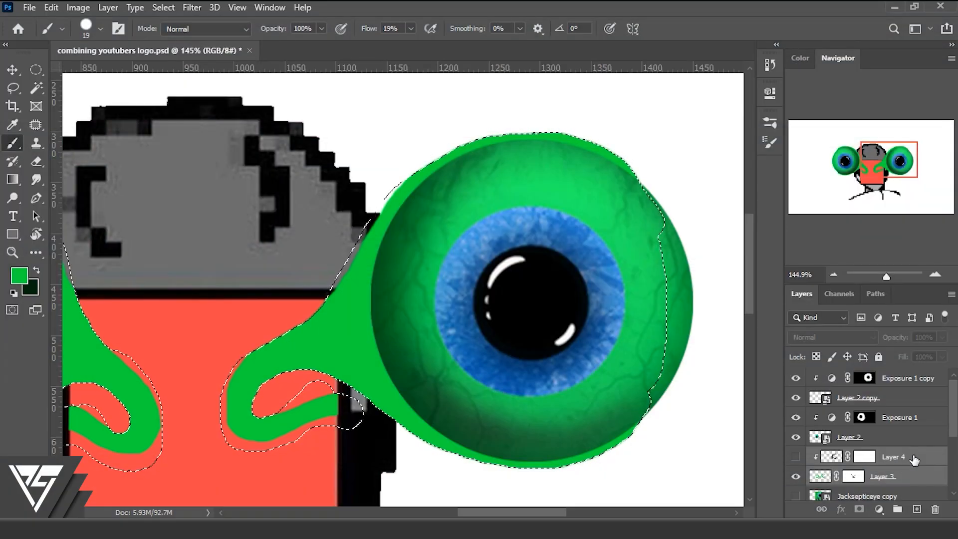
drag(662, 295, 573, 282)
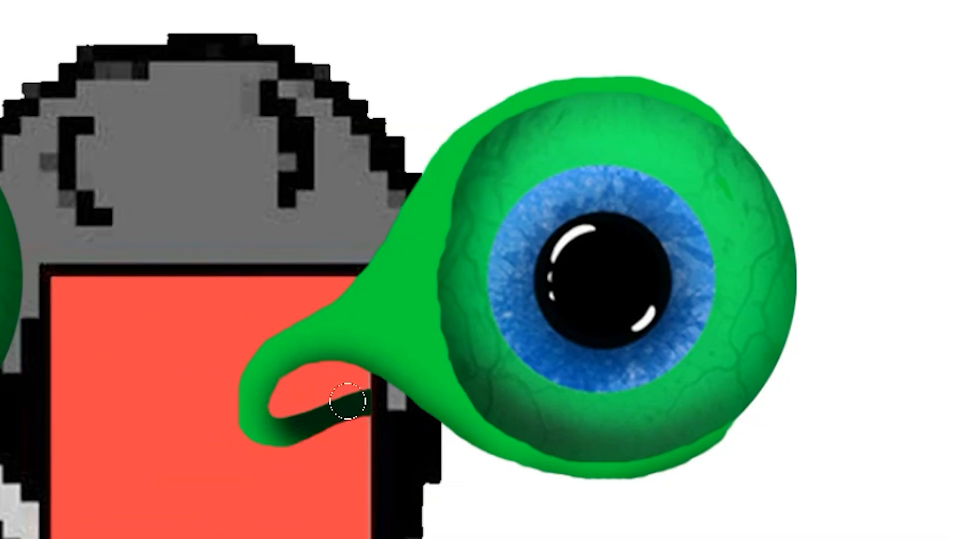
drag(360, 371, 731, 444)
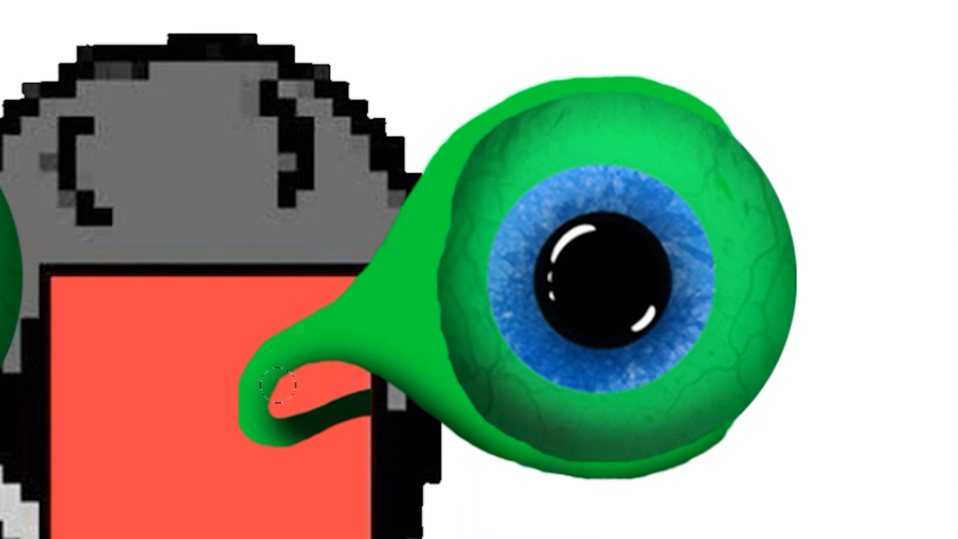
drag(278, 387, 370, 423)
Step: Resize the brush and shade the upper edge of the right eye stalk down to the end of its loop
alt+right_click(352, 184)
mouse_move(593, 70)
mouse_down()
mouse_move(732, 129)
mouse_move(452, 132)
mouse_up()
mouse_move(466, 120)
mouse_down()
mouse_move(367, 266)
mouse_move(300, 319)
mouse_up()
mouse_move(320, 310)
mouse_down()
mouse_move(240, 424)
mouse_move(284, 446)
mouse_up()
drag(382, 249, 289, 329)
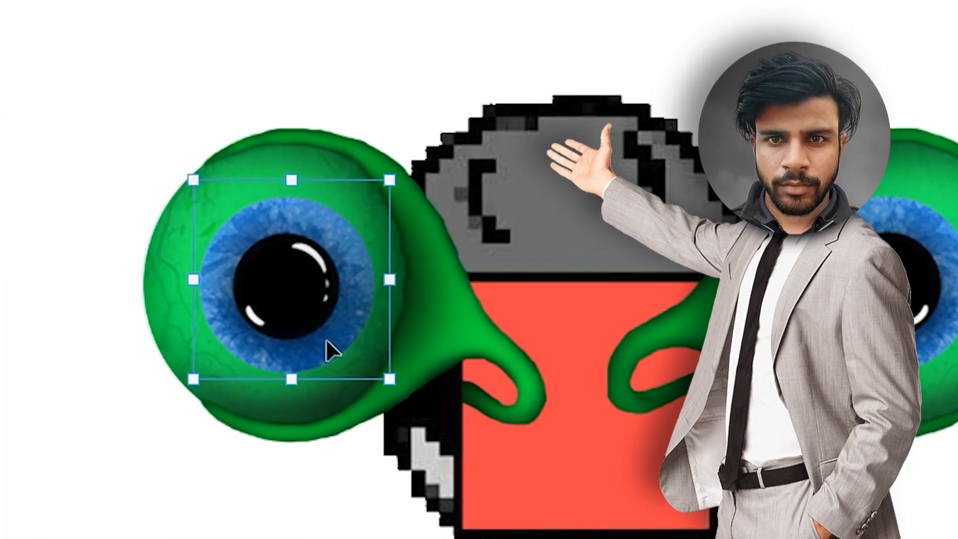
Step: Shift the iris and pupil of the left eyeball slightly outward
drag(326, 341, 312, 341)
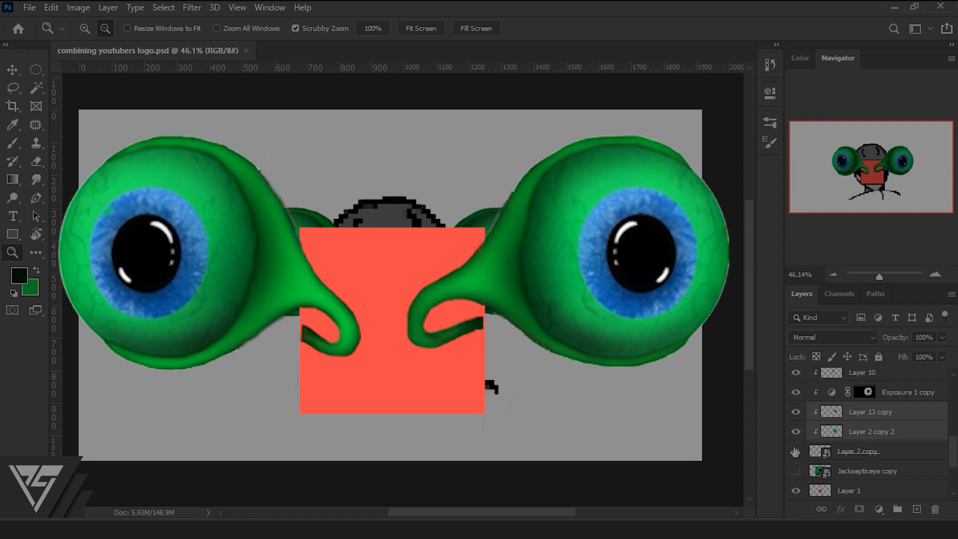
Step: Paint a bright red tongue hanging from the lower edge of the red square face on Layer 16
drag(239, 321, 577, 349)
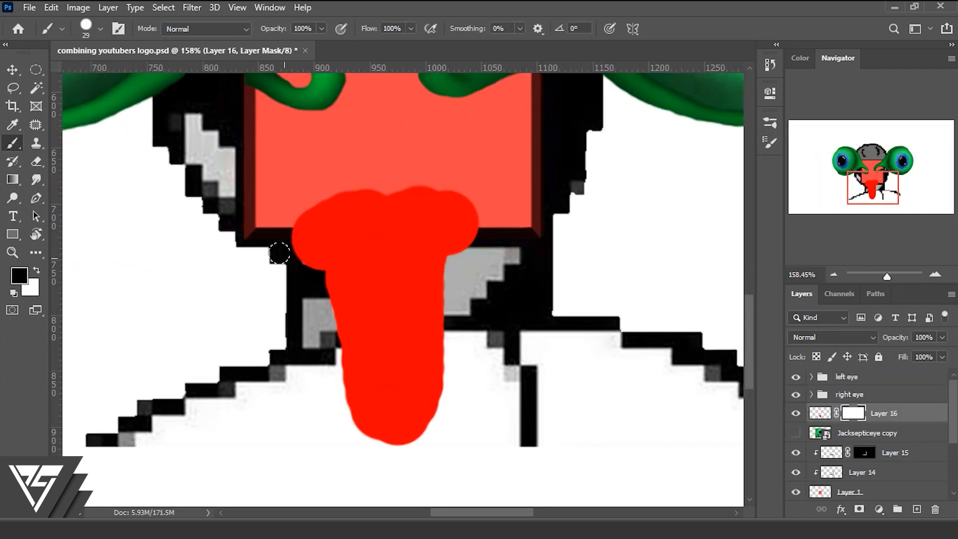
Step: Mask away both sides of the tongue on Layer 16 so it tapers smoothly from the face's lower edge to a narrow tip
drag(280, 254, 371, 448)
drag(486, 220, 426, 445)
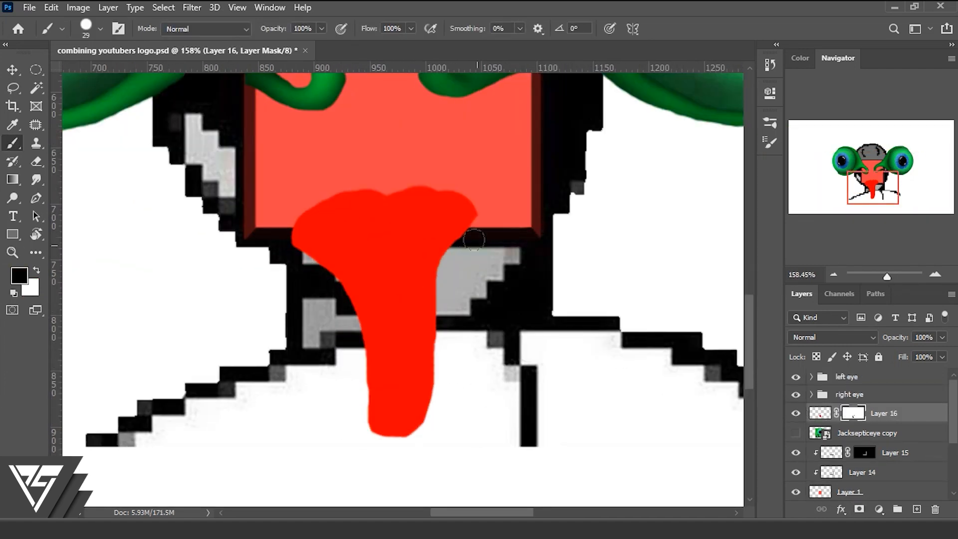
drag(480, 232, 514, 233)
key(x)
key(x)
key(x)
Step: Shade the tongue's edges and central crease with soft, very dark red on new layers, adjusting the brush size
drag(172, 238, 264, 330)
key(x)
drag(199, 252, 301, 205)
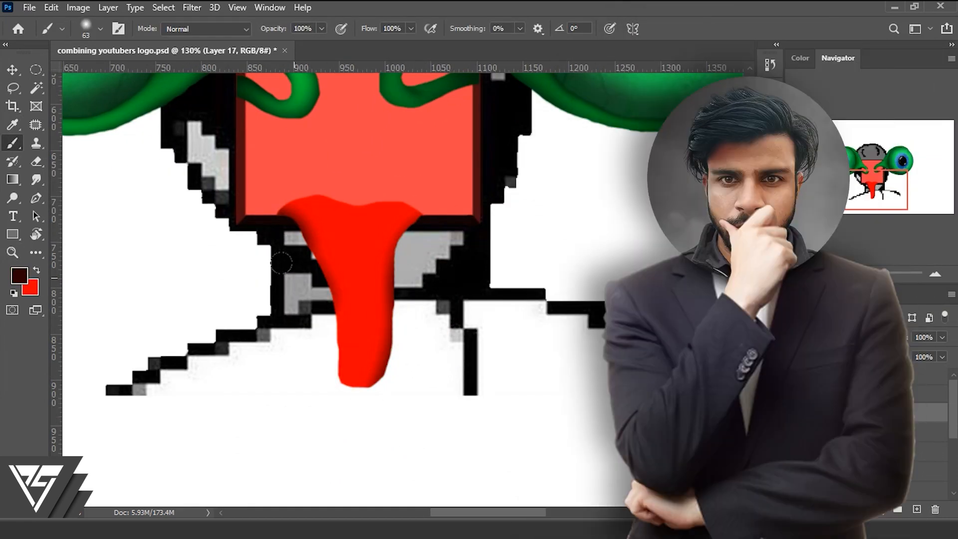
drag(439, 343, 421, 343)
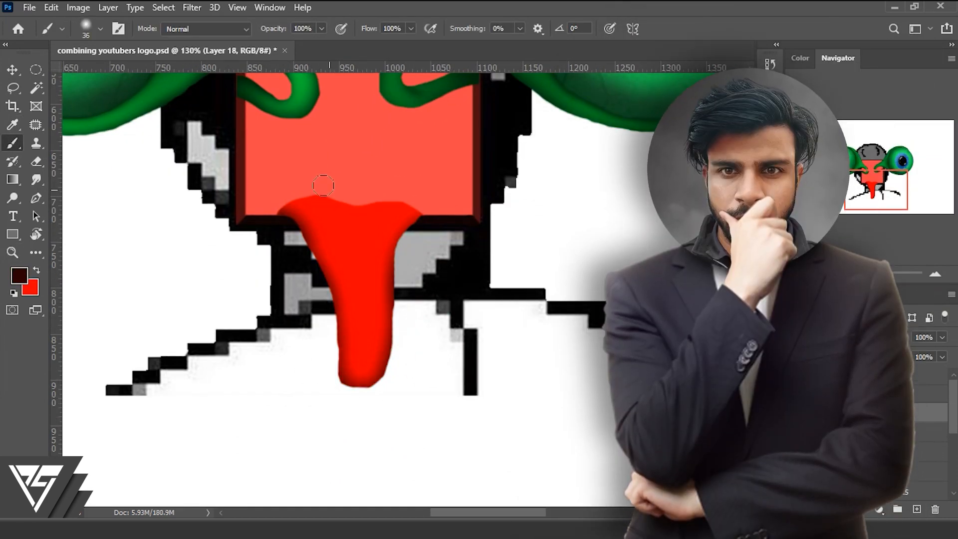
drag(410, 257, 417, 256)
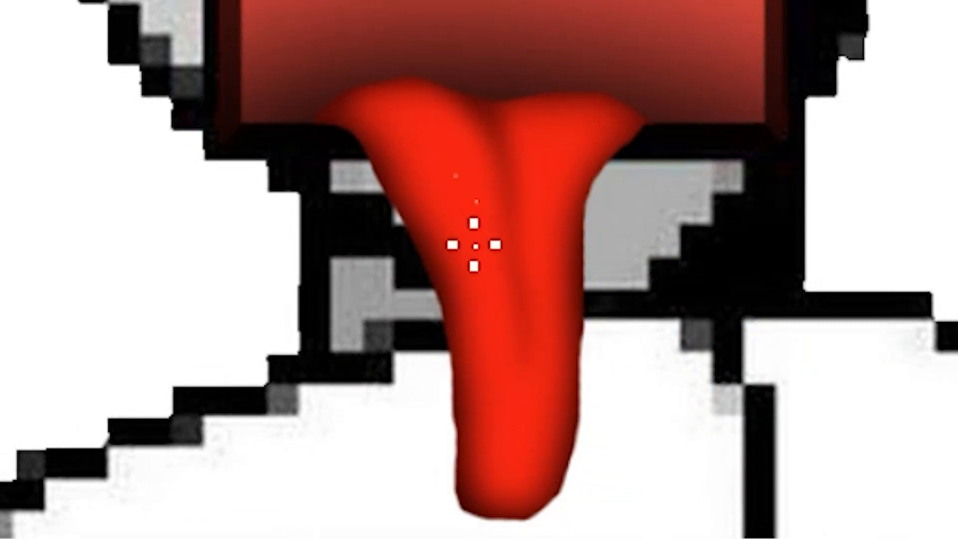
Step: Dab small white wet highlights along the middle and lower part of the tongue
click(478, 248)
click(461, 231)
click(483, 297)
click(522, 412)
click(485, 358)
click(492, 326)
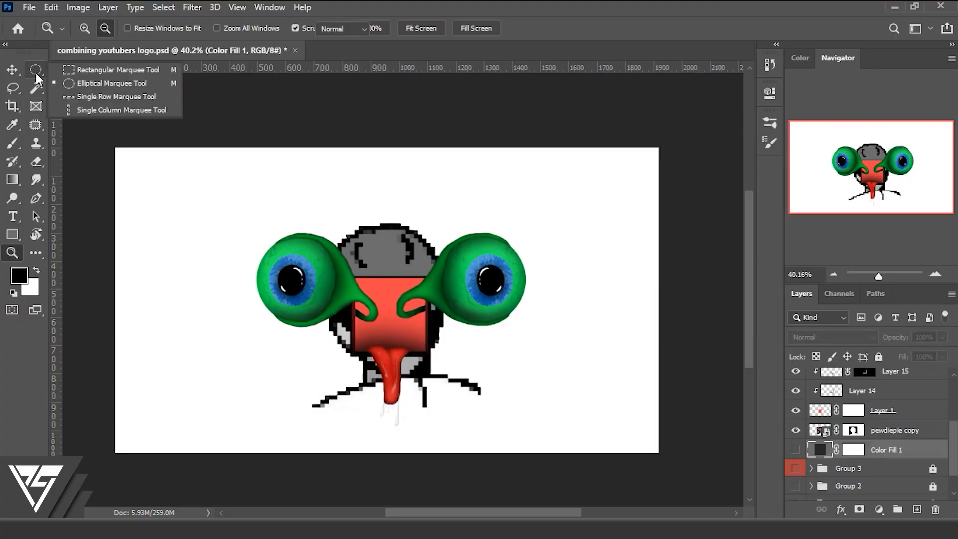
Step: Make a rectangular selection around the whole head and fill it with dark gray on a new layer above Color Fill 1
click(88, 70)
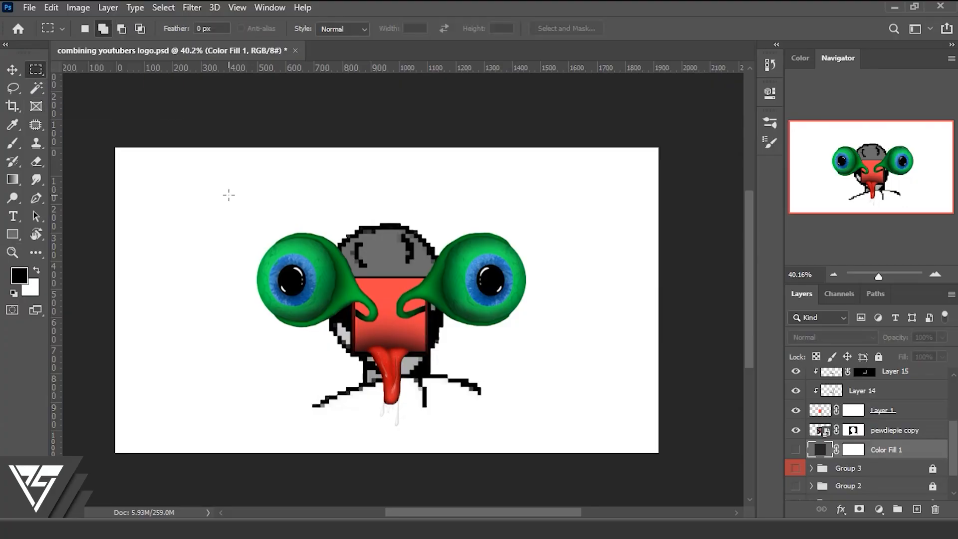
drag(504, 402, 533, 430)
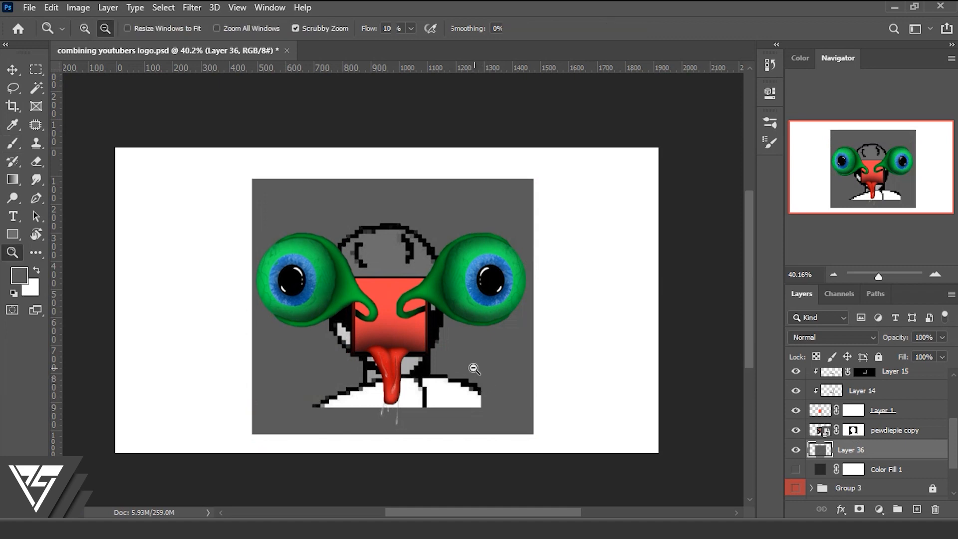
Step: Try different tongue colours with the Hue/Saturation adjustment, shifting the hue through -23 and +42
drag(474, 369, 461, 390)
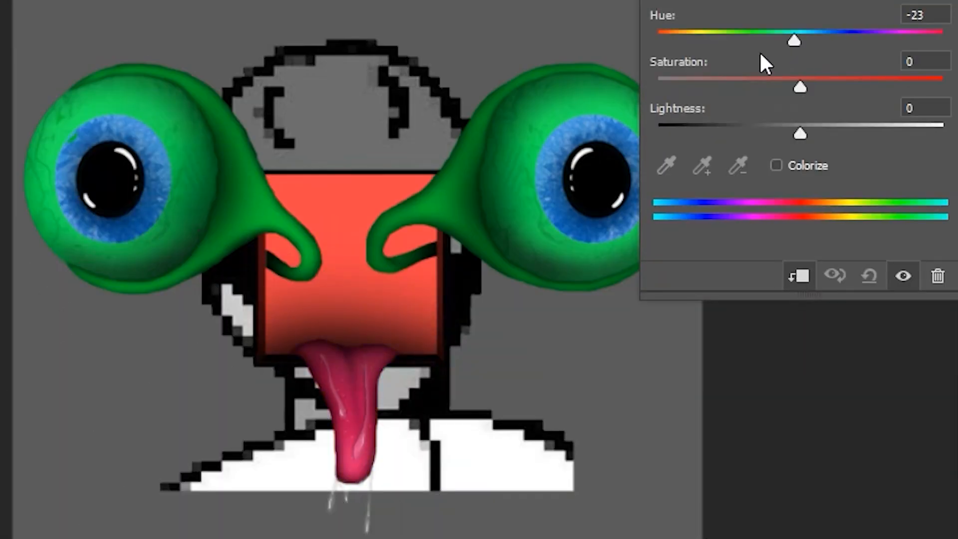
drag(553, 236, 595, 232)
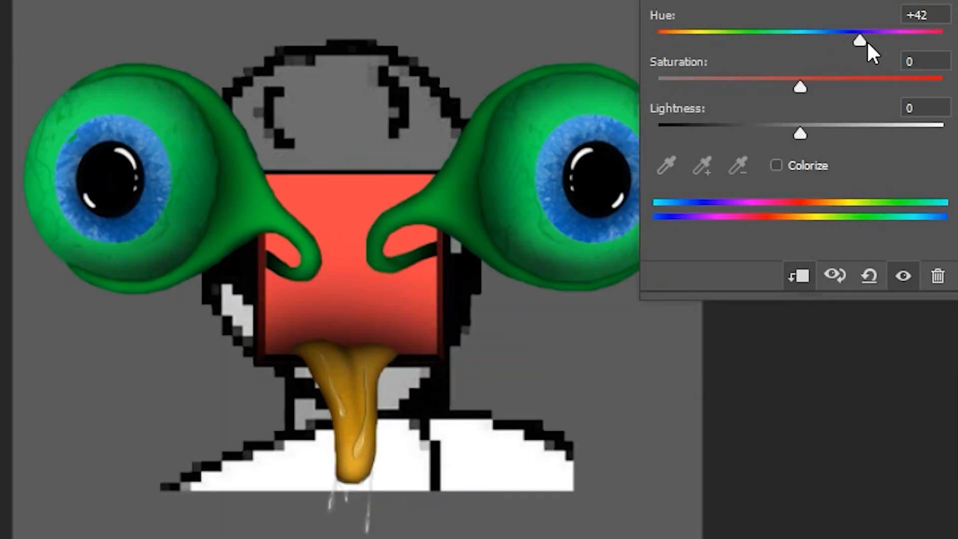
drag(867, 50, 912, 52)
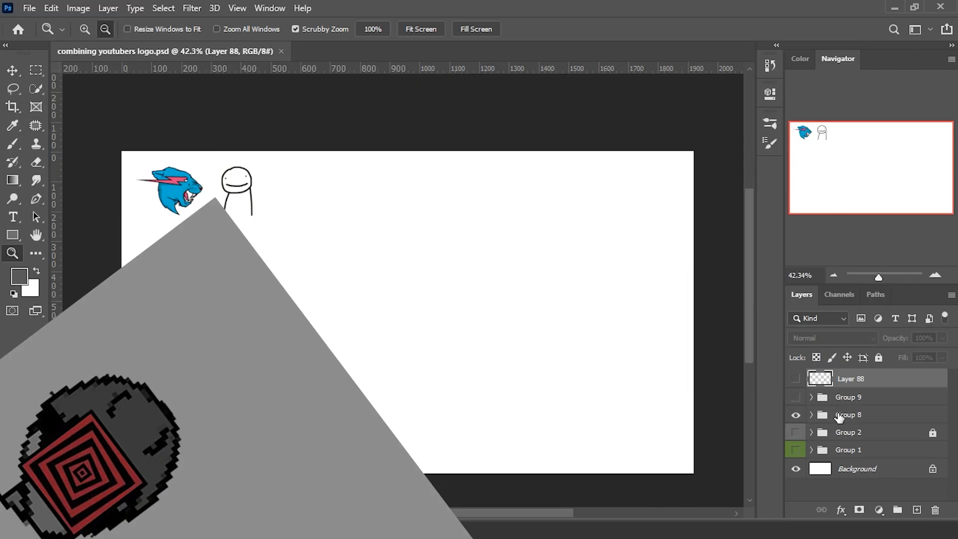
Step: Select Group 8, which holds the MrBeast and Dream logos, and place it in a new group
click(878, 415)
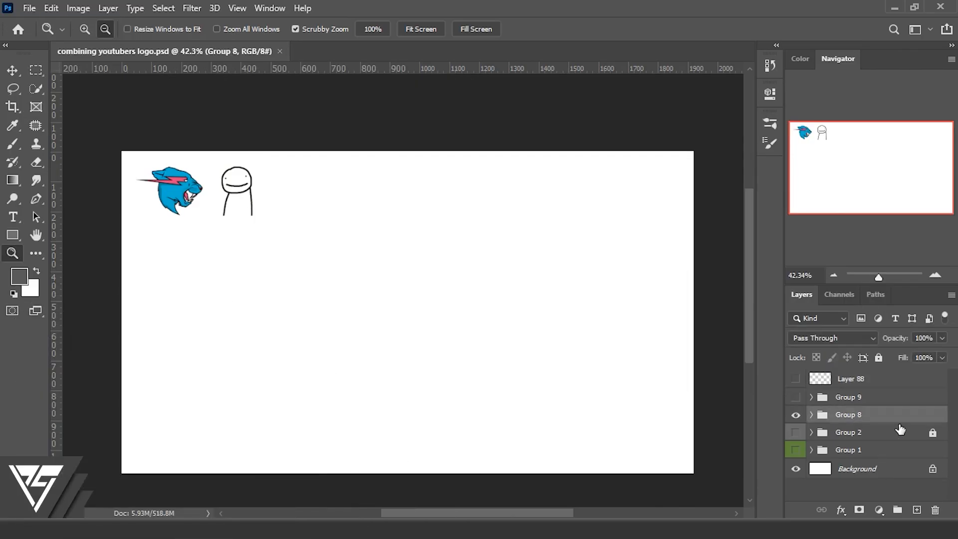
key(ctrl+g)
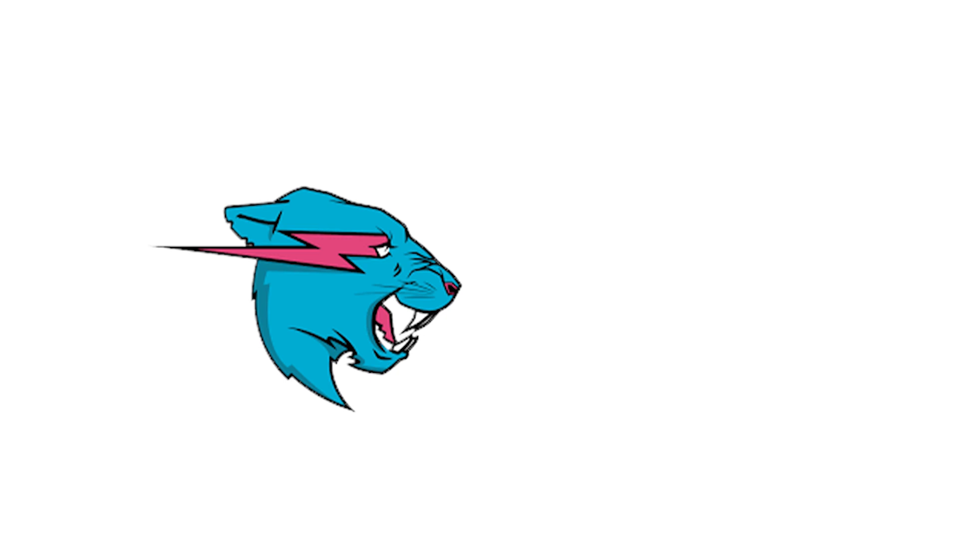